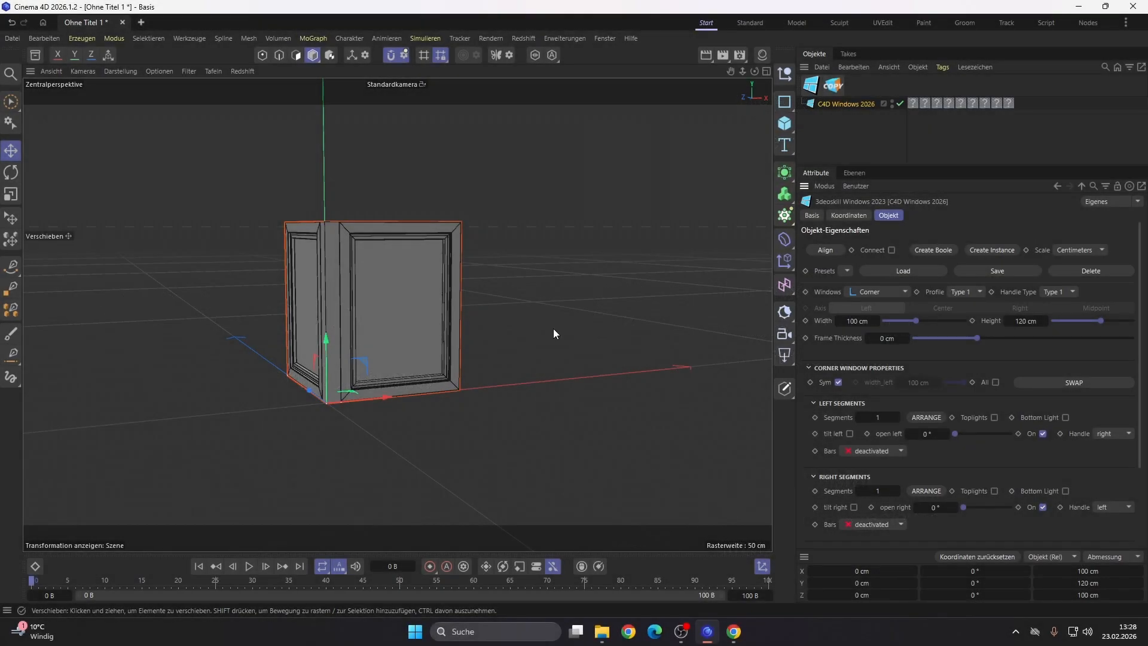
- Move and rotate the corner window freely to about X -92 cm, Y 106 cm, tilted about 15°, -10° and -5°
left_click_drag(414, 323, 364, 302, "alt")
key("r")
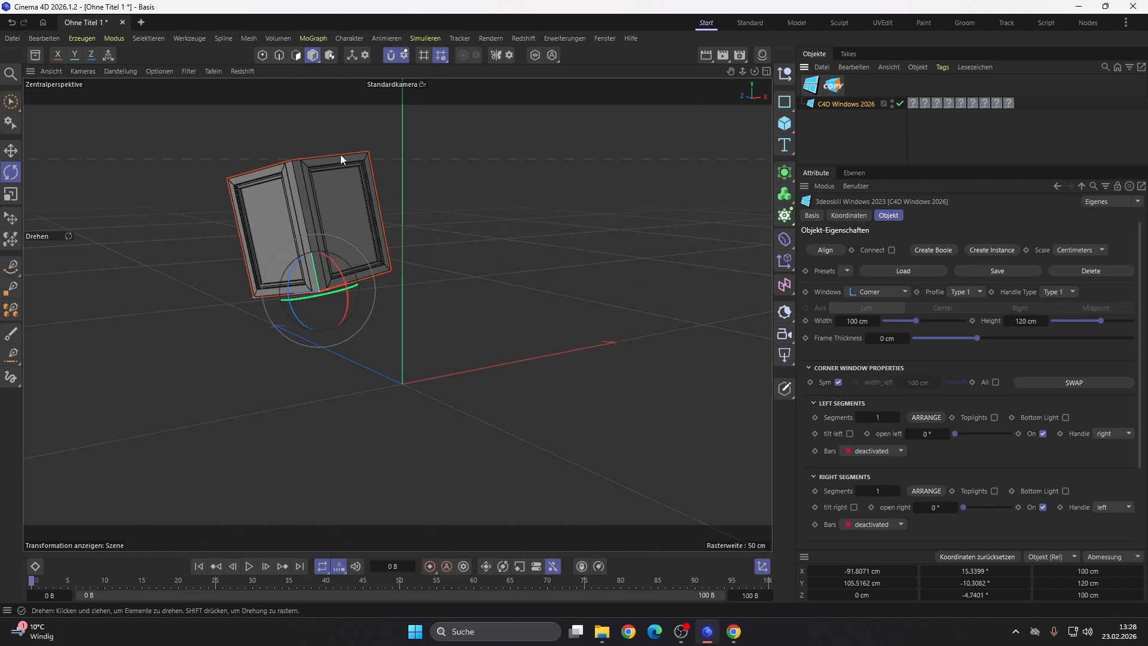
left_click(787, 196)
left_click(785, 173)
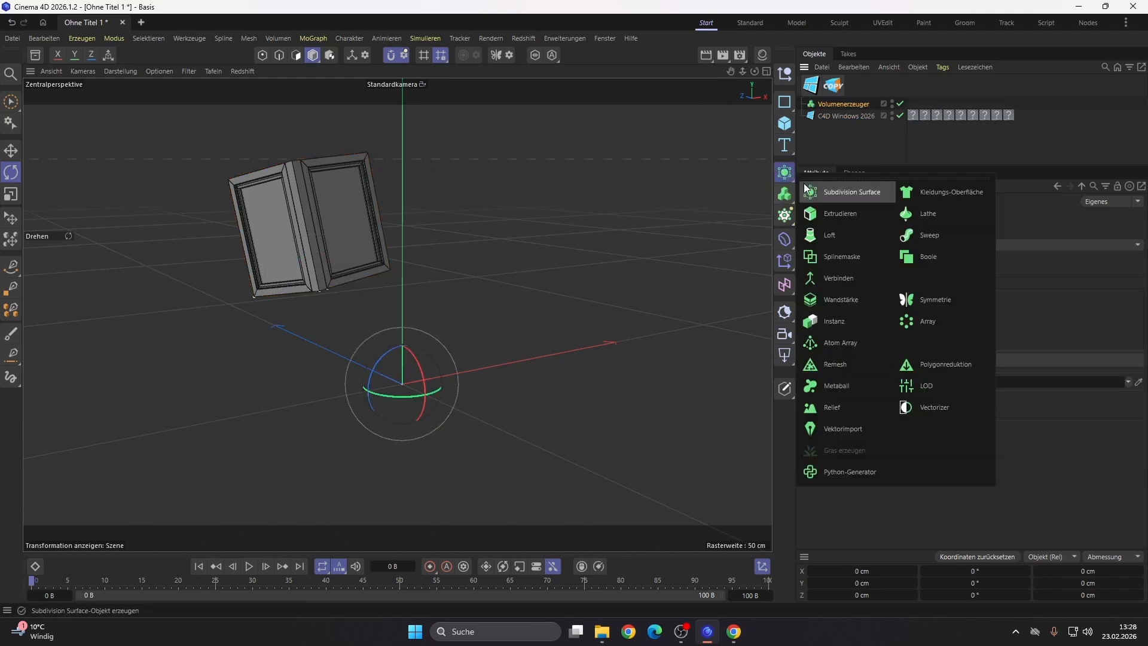
left_click(841, 321)
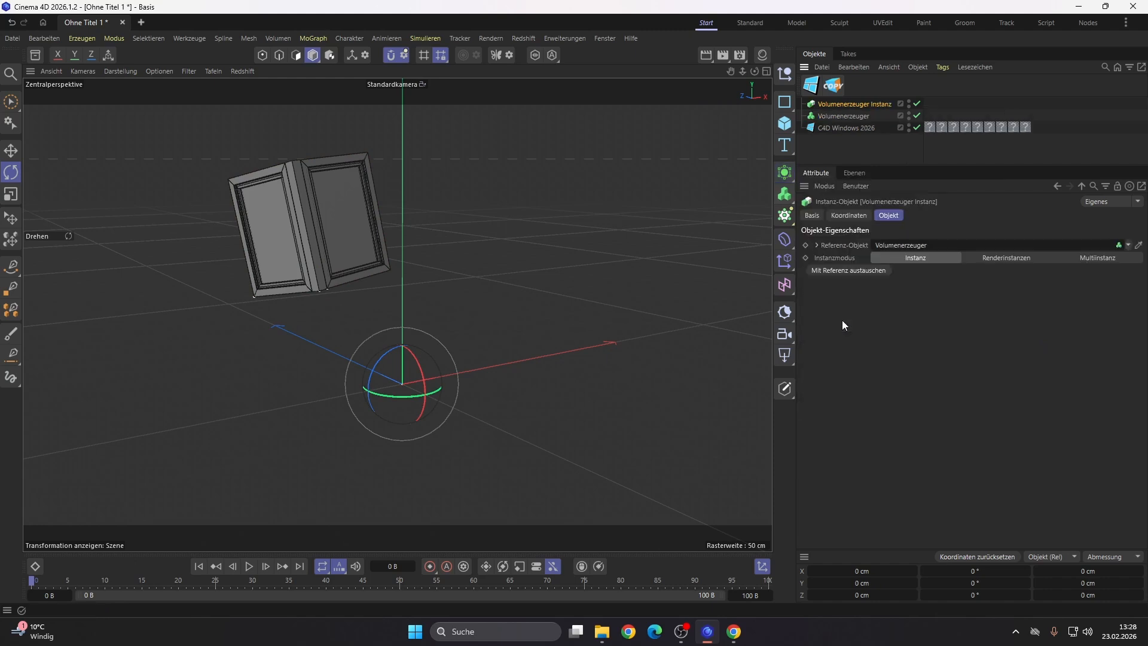
key("Delete")
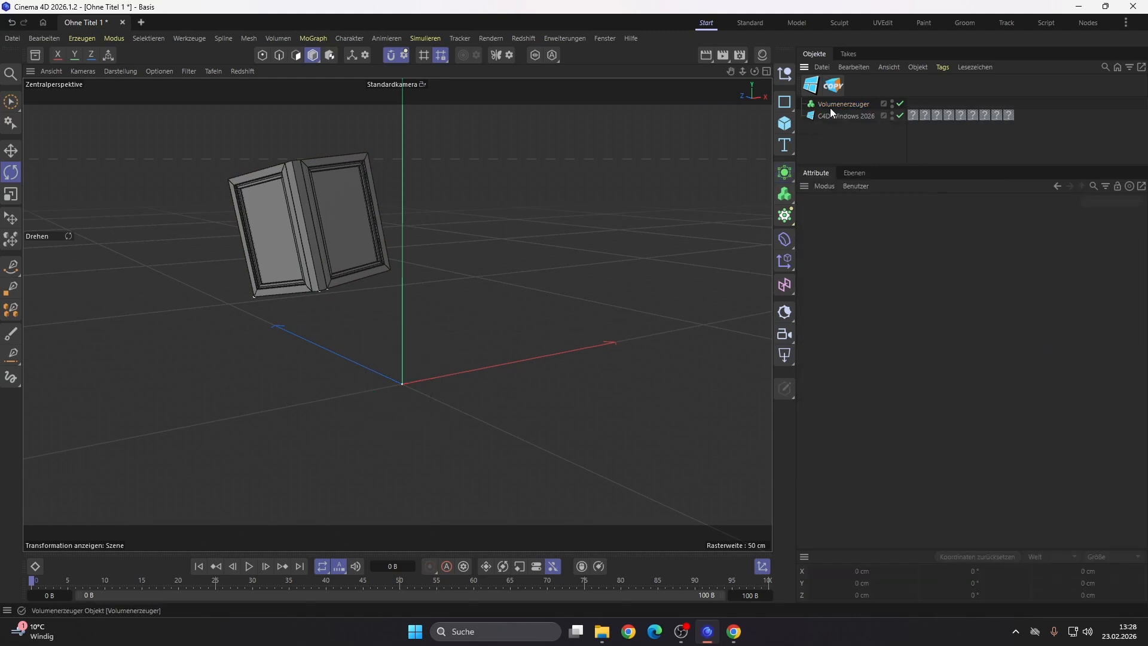
left_click(830, 106)
key("Delete")
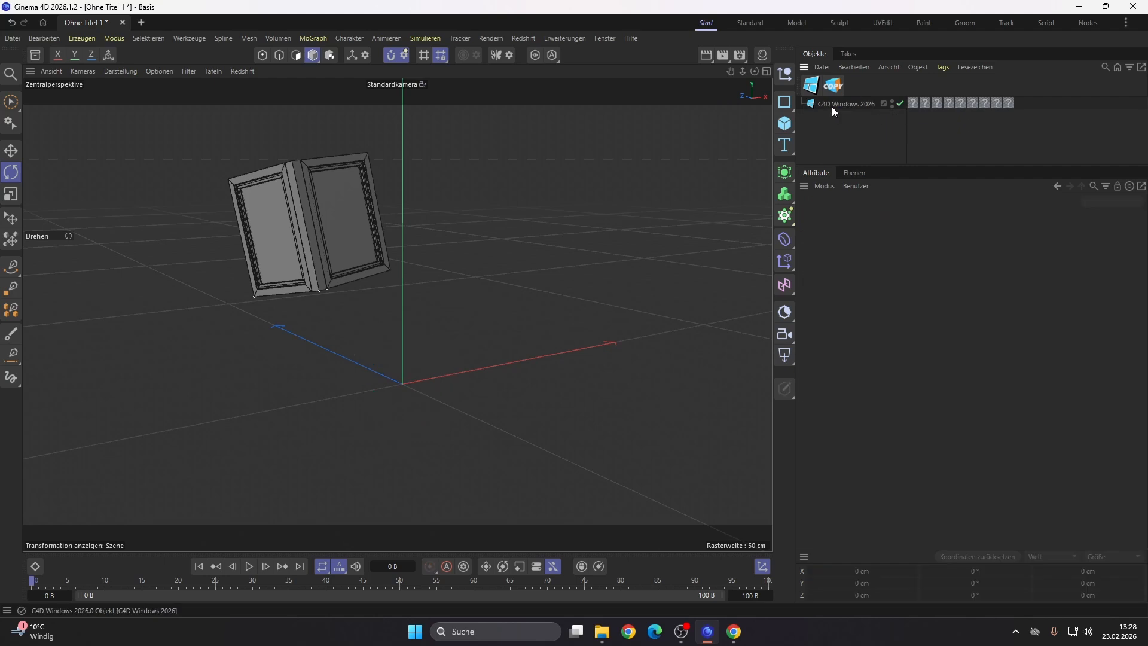
- Create an instance of the tilted corner window with the window object's own Create Instance function
left_click(834, 107)
left_click(990, 254)
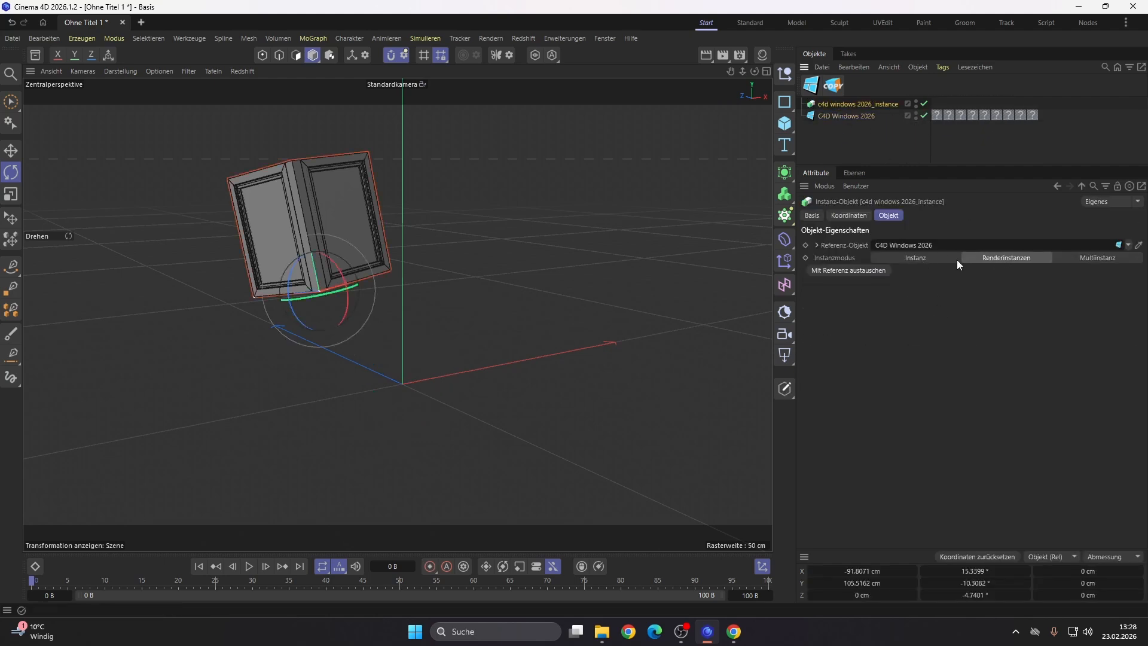
middle_click_drag(391, 253, 420, 303, "alt")
left_click_drag(420, 303, 392, 306, "alt")
scroll(396, 296, "up", 2)
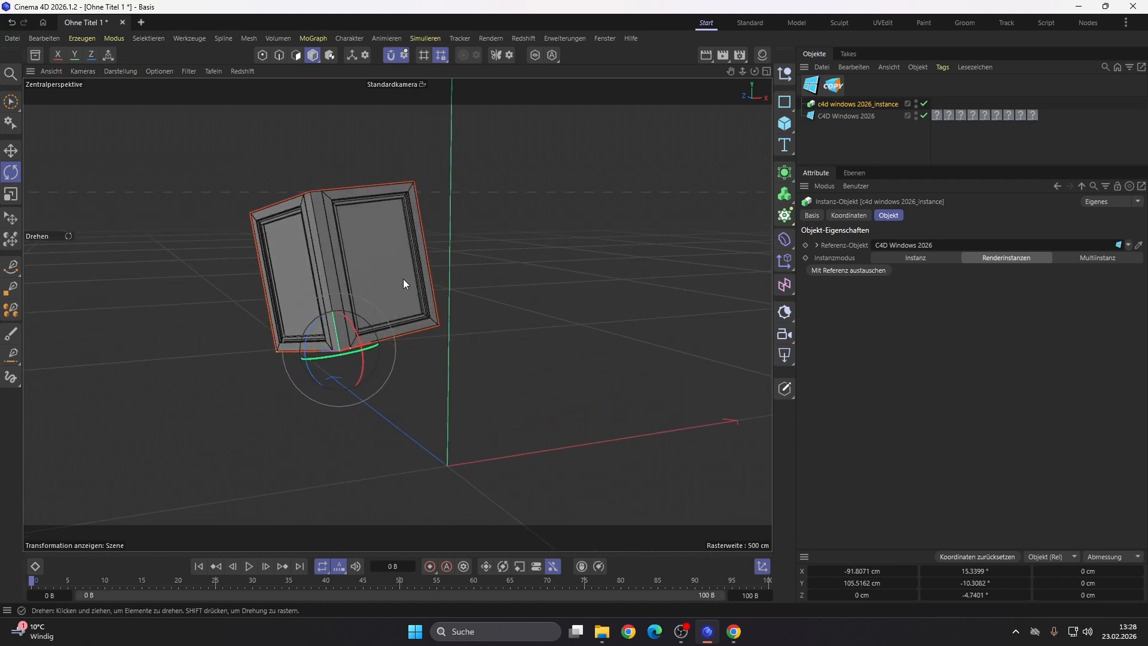
- Try the Instanz mode on the new window instance and return it to Renderinstanzen
left_click(915, 258)
left_click(981, 263)
scroll(358, 301, "up", 2)
middle_click_drag(365, 297, 388, 321, "alt")
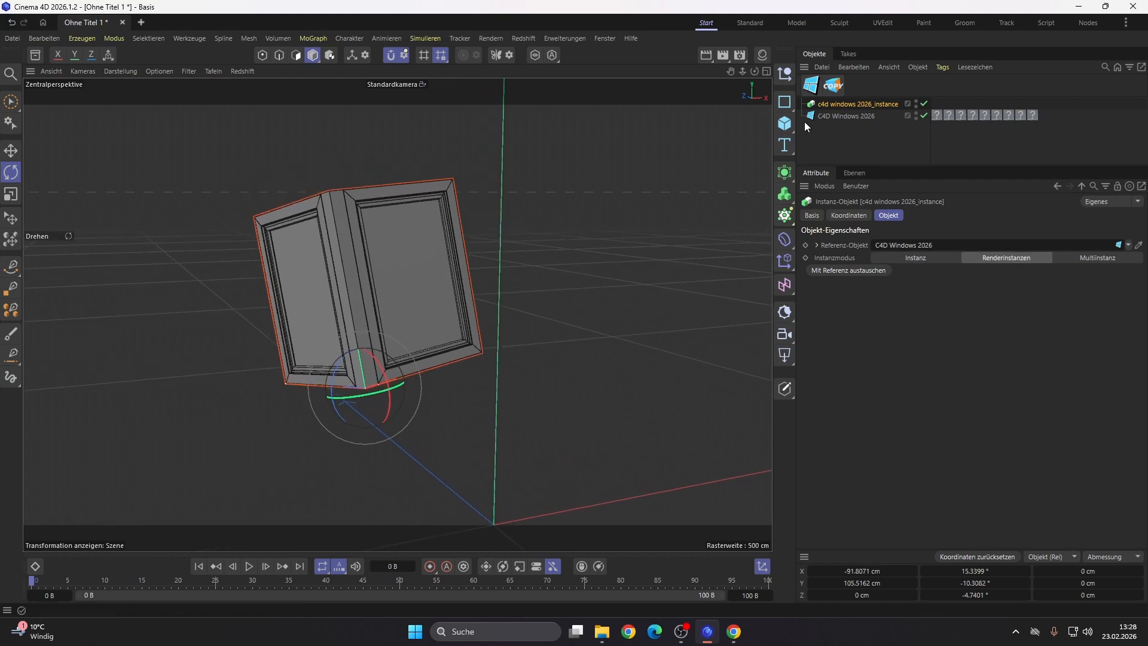
- Move the original corner window above its instance, to about X -89 cm, Y 221 cm, Z 20 cm
left_click(831, 118)
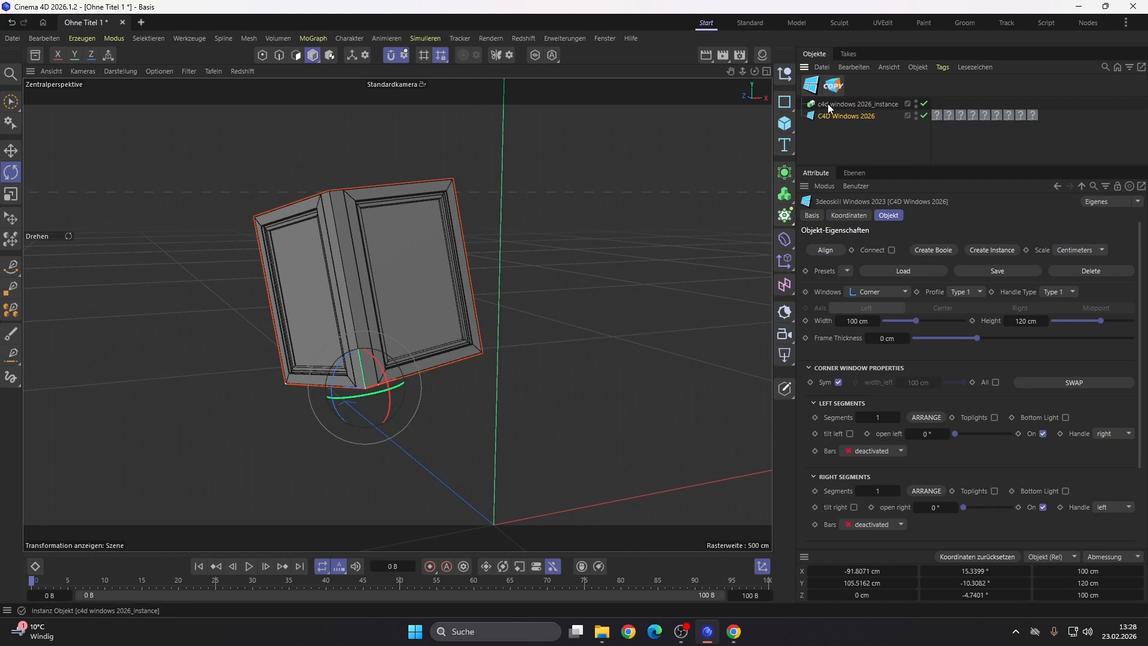
left_click(856, 105)
left_click(842, 114)
key("e")
left_click_drag(366, 387, 288, 209)
scroll(445, 177, "up", 3)
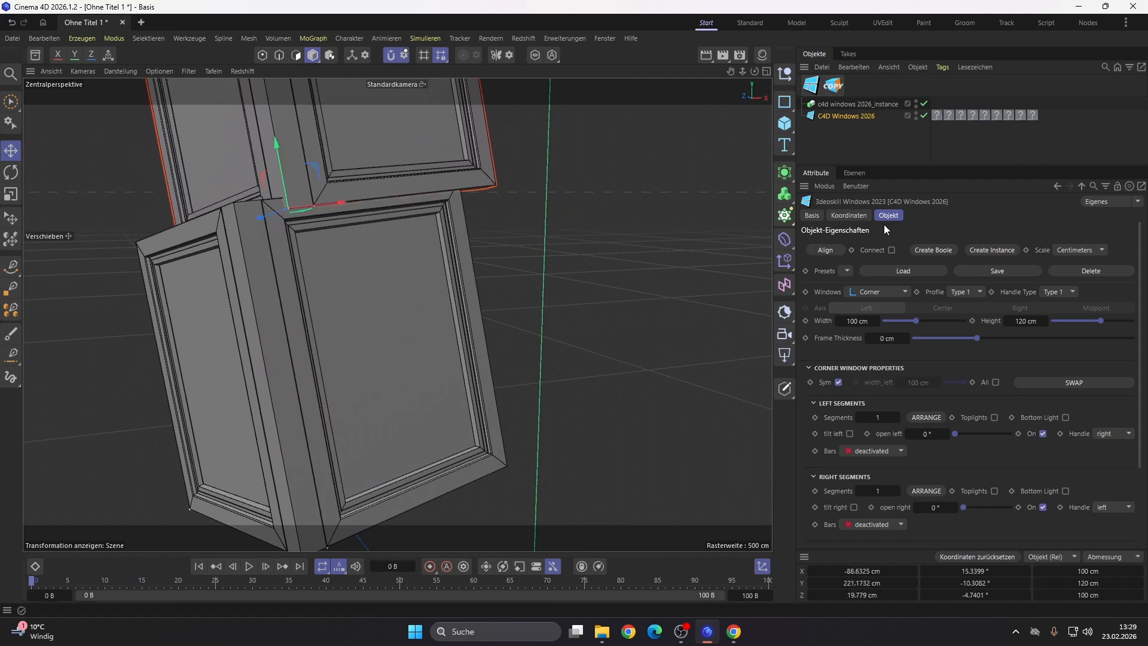
- Set the instance's mode to Instanz and move the original window to about X -107 cm, Y 223 cm, Z 18 cm
left_click(846, 104)
left_click(933, 257)
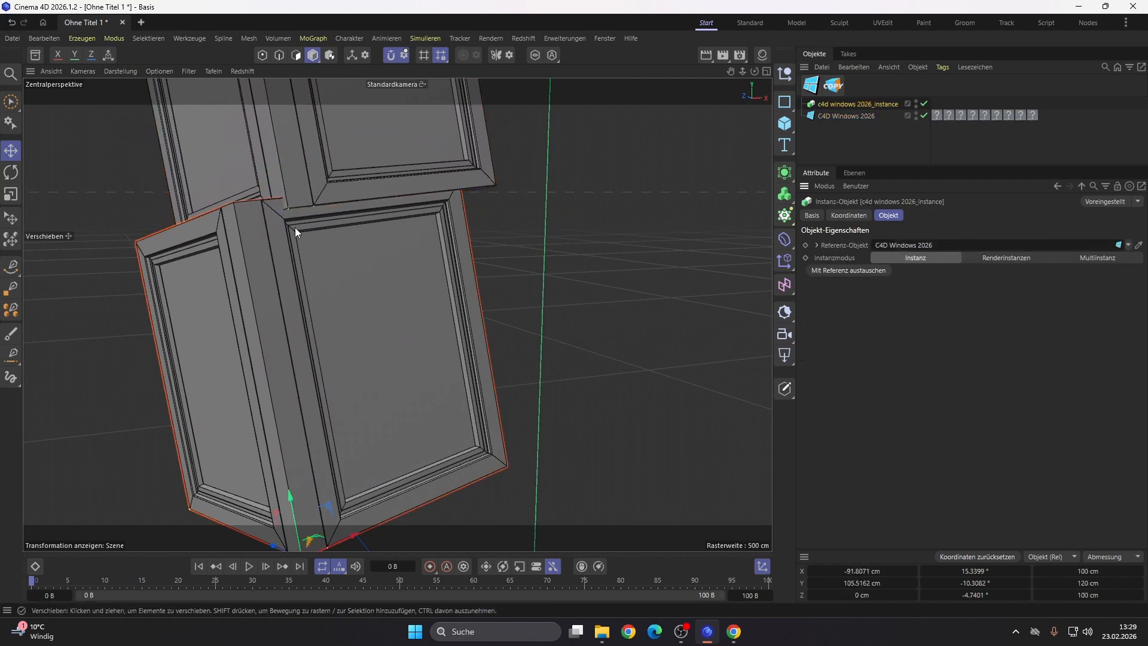
left_click(846, 116)
left_click_drag(276, 244, 74, 193)
scroll(264, 206, "up", 5)
scroll(91, 217, "down", 8)
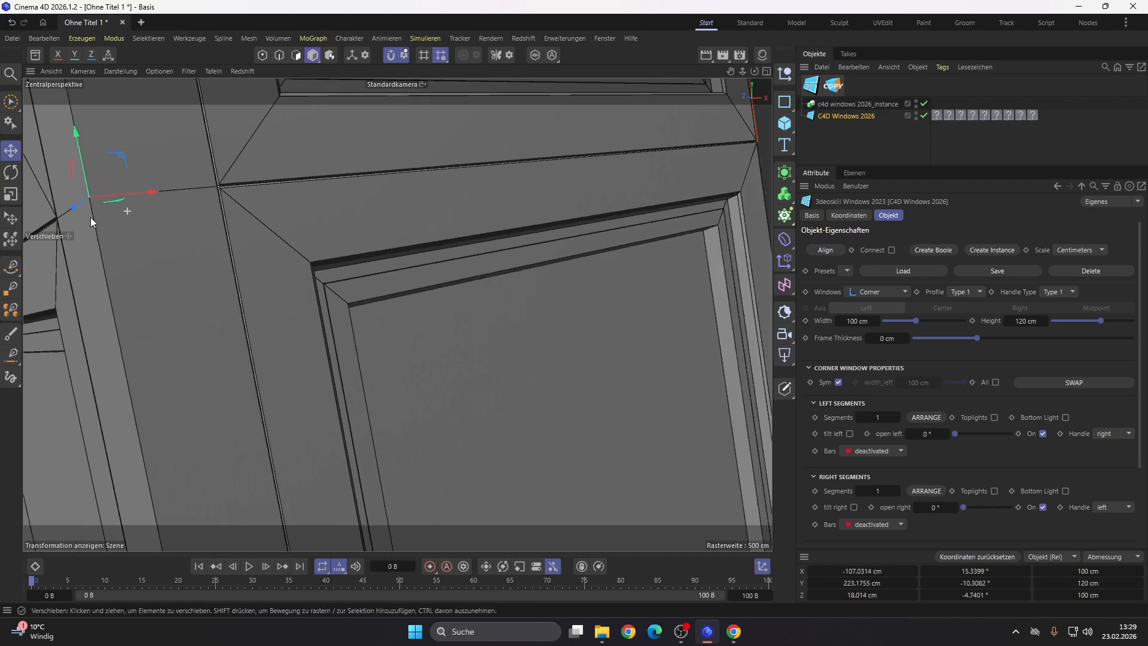
scroll(135, 238, "down", 8)
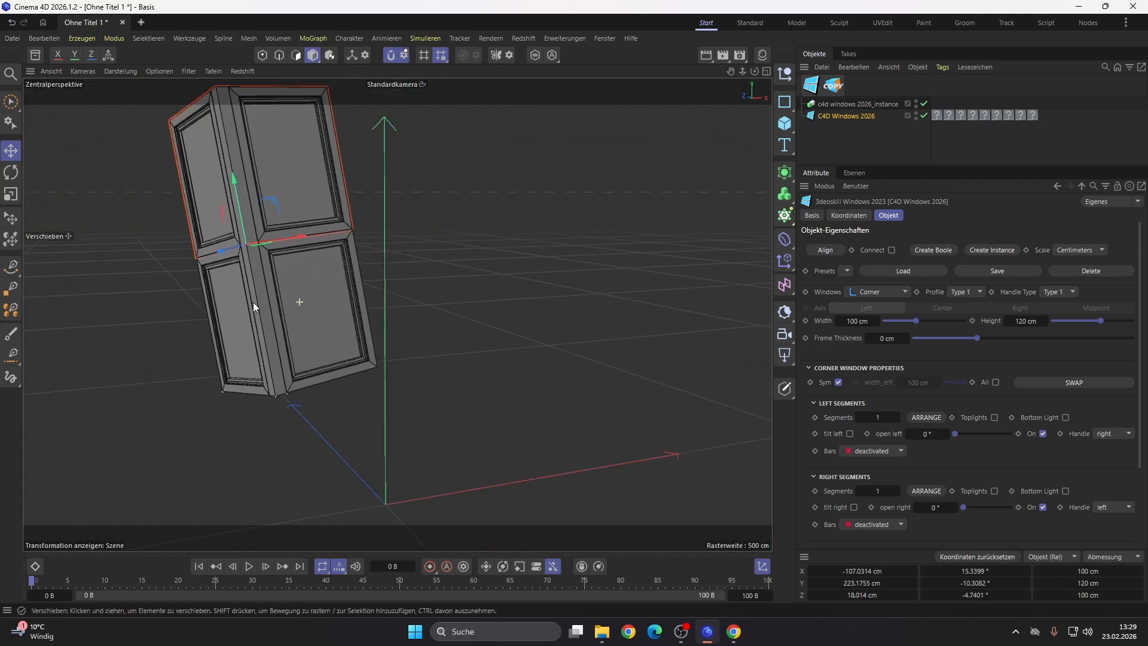
left_click_drag(259, 307, 346, 274, "alt")
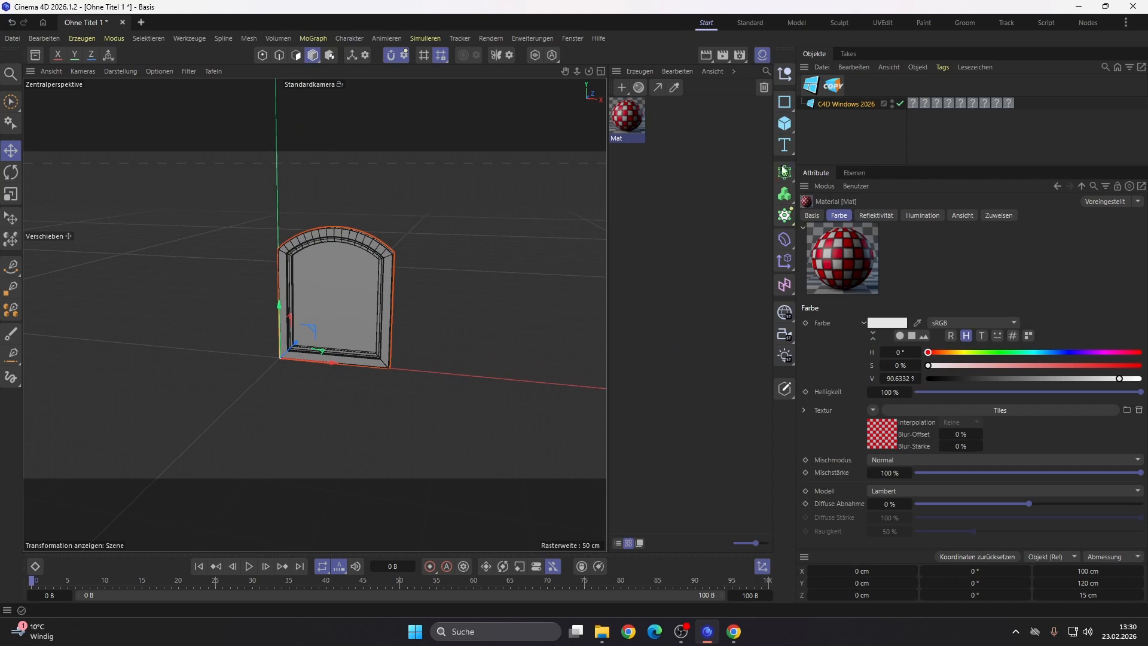
- Turn on the window sill of the arch window
left_click(845, 105)
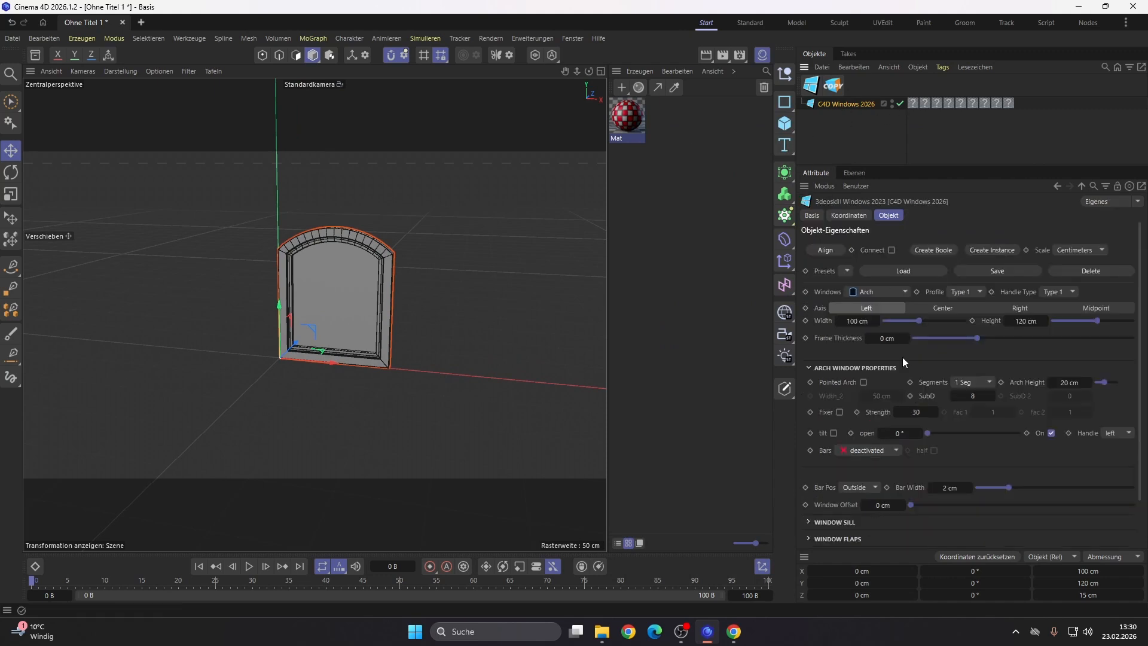
left_click(837, 522)
scroll(820, 518, "down", 3)
left_click(860, 448)
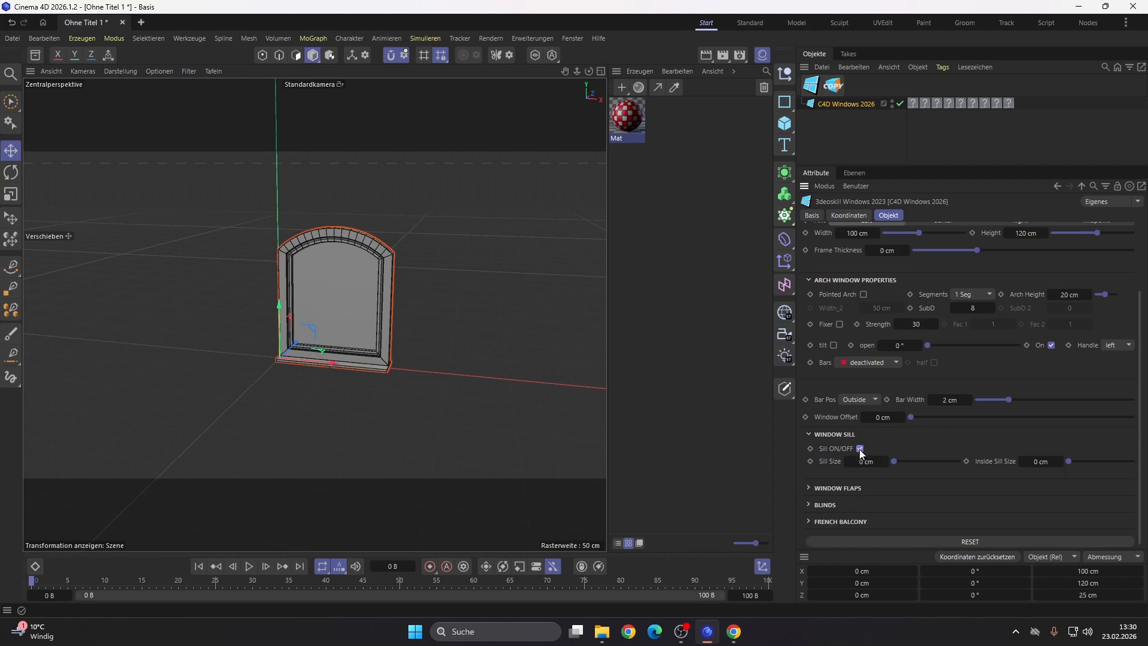
scroll(383, 366, "up", 5)
scroll(407, 366, "up", 2)
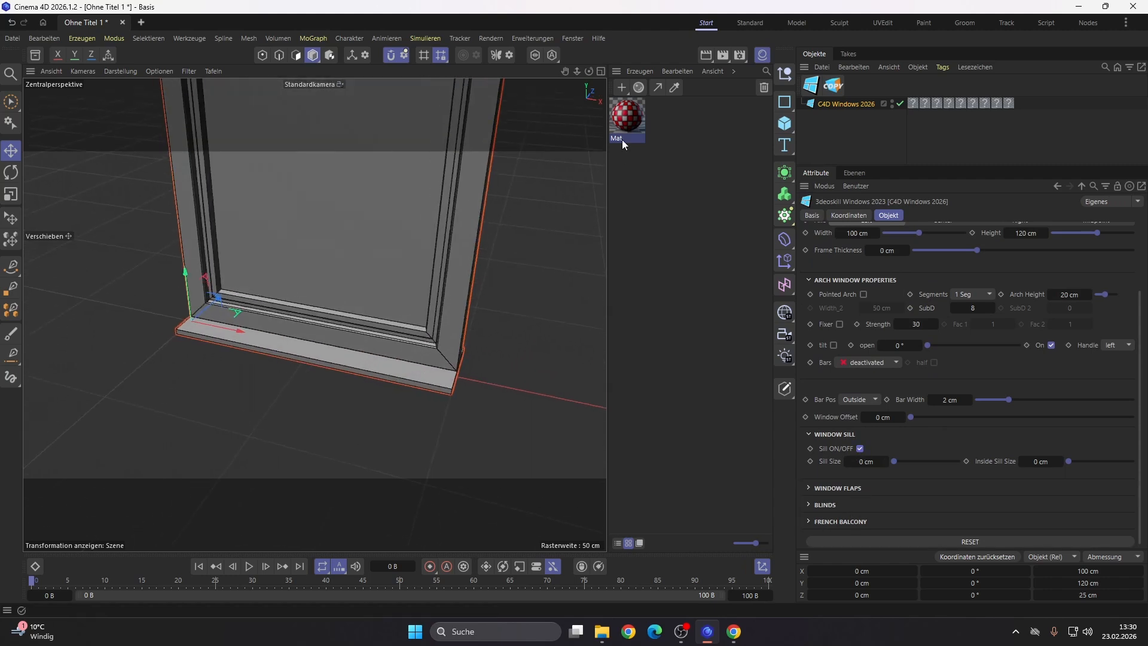
- Apply the red and white tile material Mat to the arch window's sill material tag
left_click(960, 103)
left_click_drag(634, 114, 960, 104)
left_click_drag(448, 389, 388, 378, "alt")
- Scale the sill's texture by setting Länge U to 30 % and Länge V to 29 % in its material tag
left_click(839, 103)
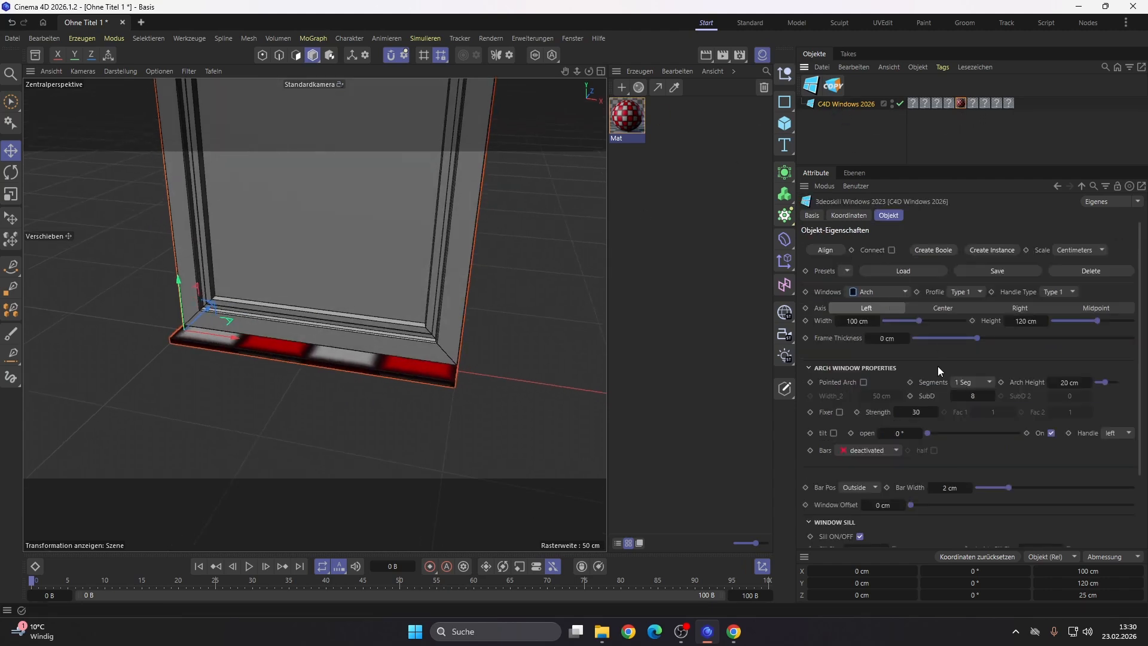
left_click(961, 102)
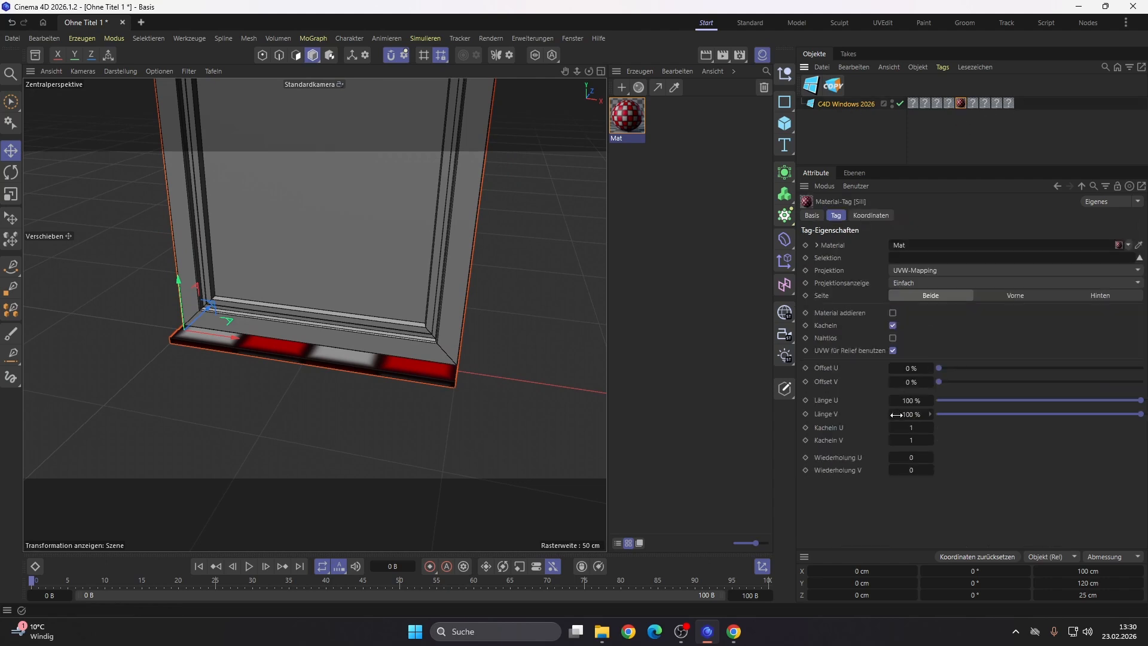
left_click_drag(915, 400, 918, 420)
- Examine how the tile texture maps across the sill's upper and front faces and its ends
left_click_drag(400, 446, 454, 371, "alt")
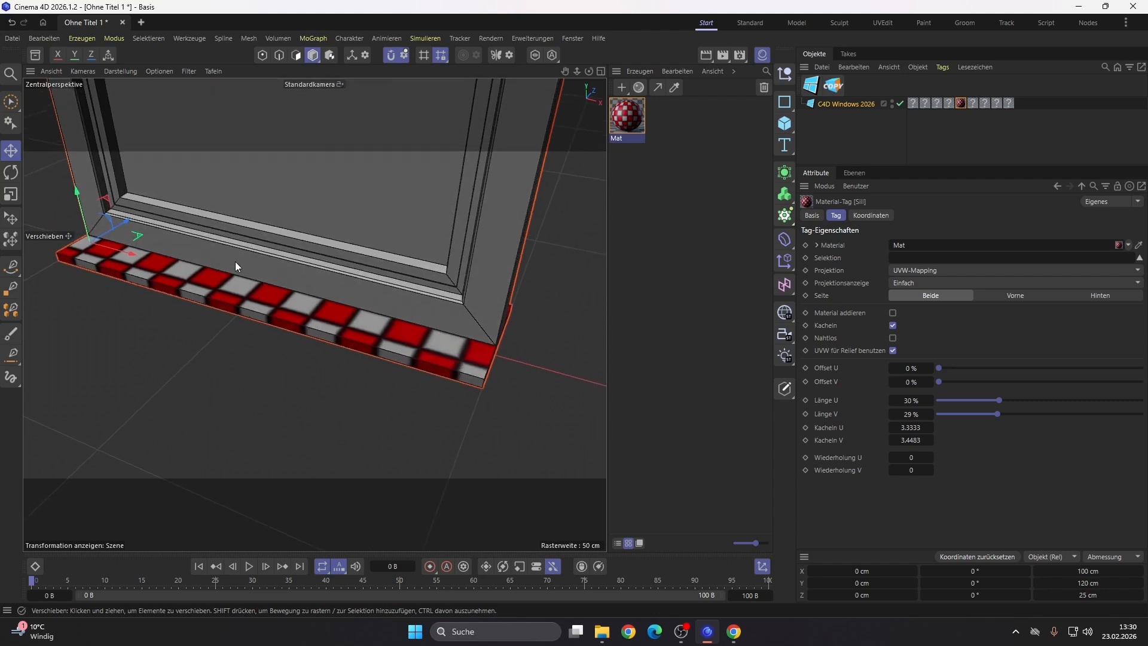
scroll(450, 371, "up", 4)
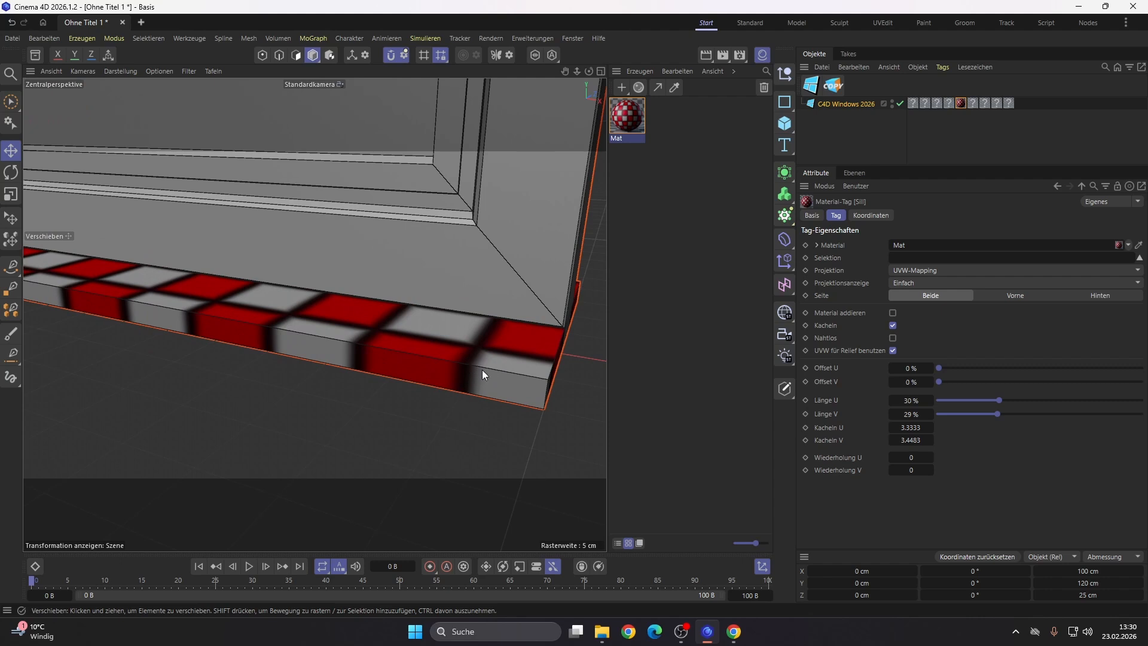
scroll(482, 370, "down", 4)
left_click_drag(404, 364, 448, 353, "alt")
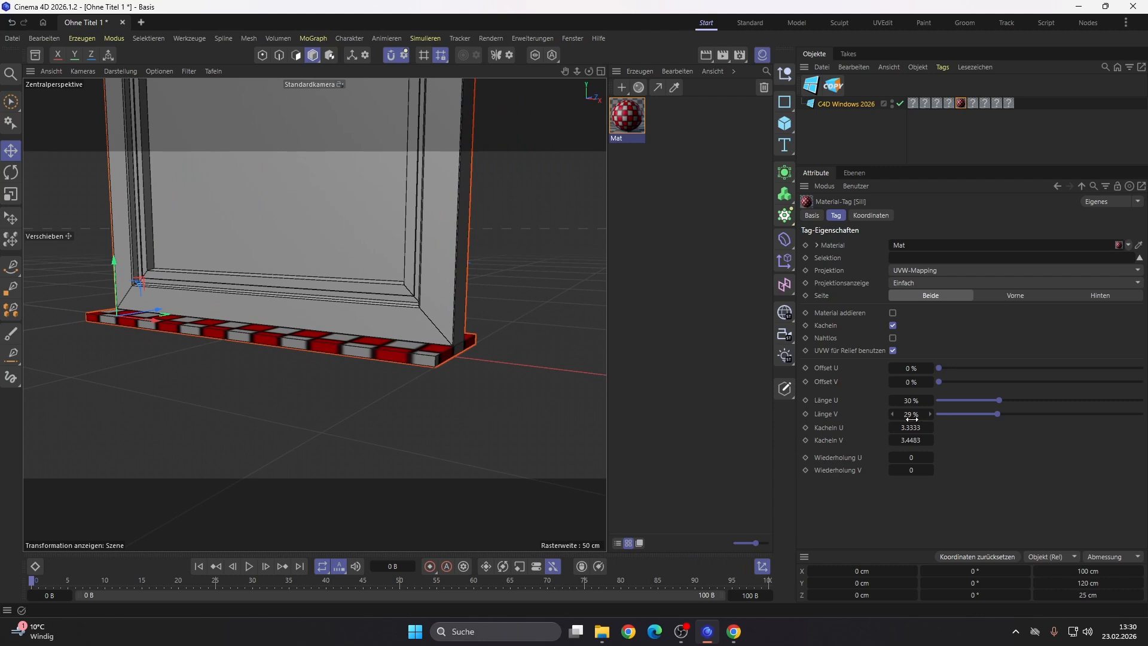
left_click_drag(390, 353, 425, 362, "alt")
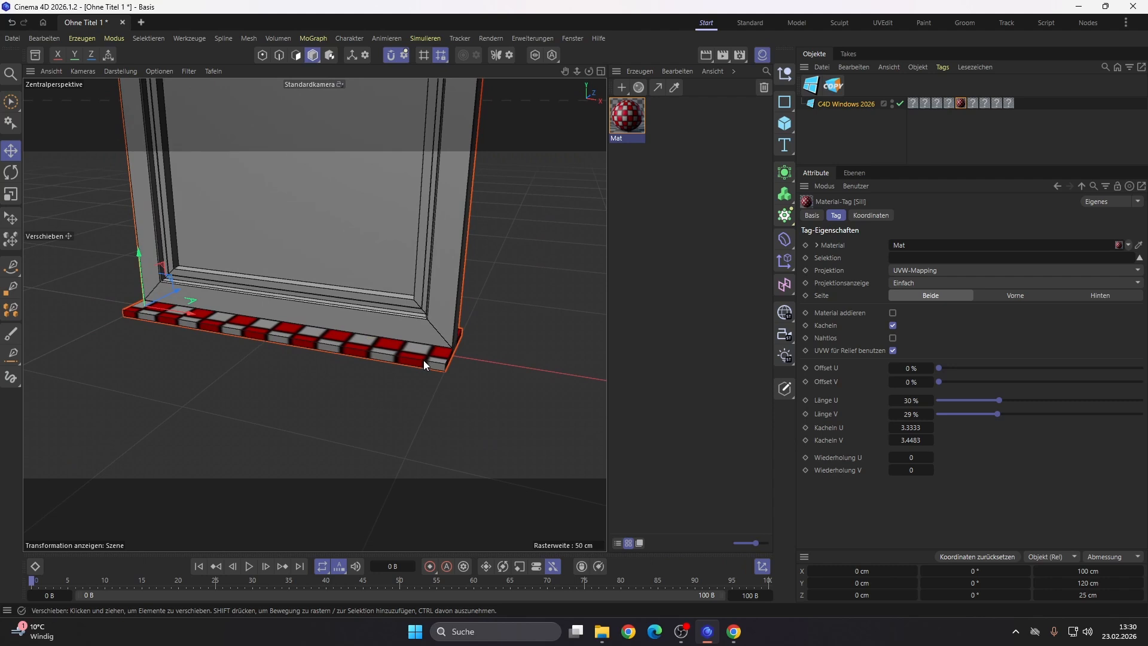
left_click_drag(428, 354, 439, 375, "alt")
scroll(440, 375, "down", 5)
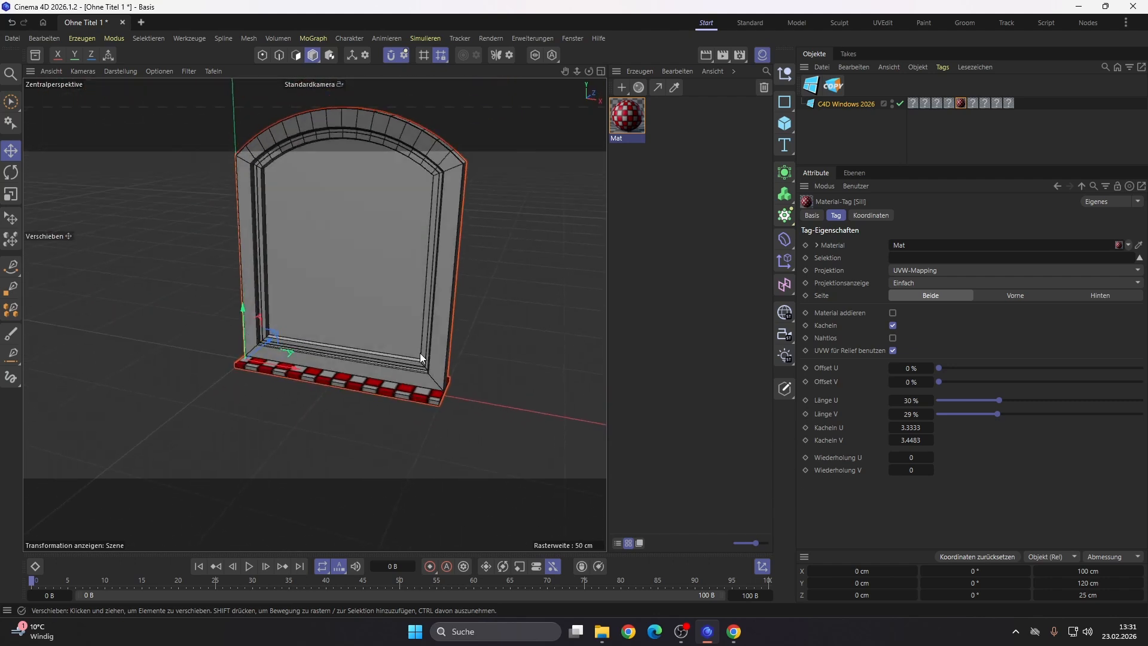
- Set the arch window's bars to Grid and apply the Mat material to the Bars material tag
left_click(848, 104)
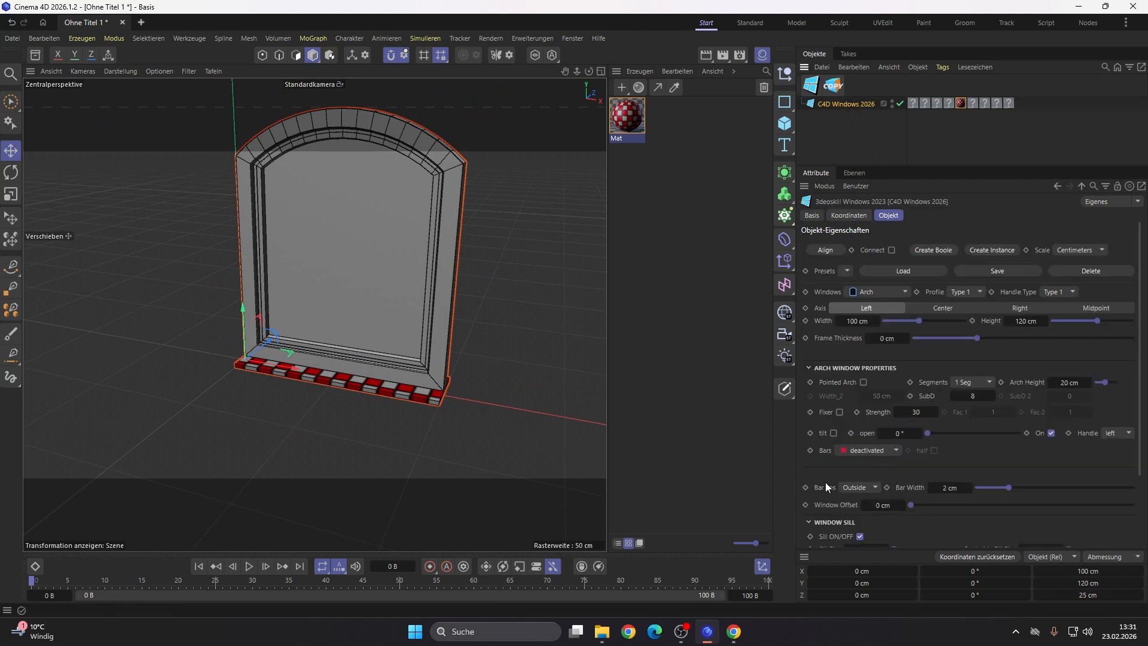
left_click(868, 452)
left_click(870, 481)
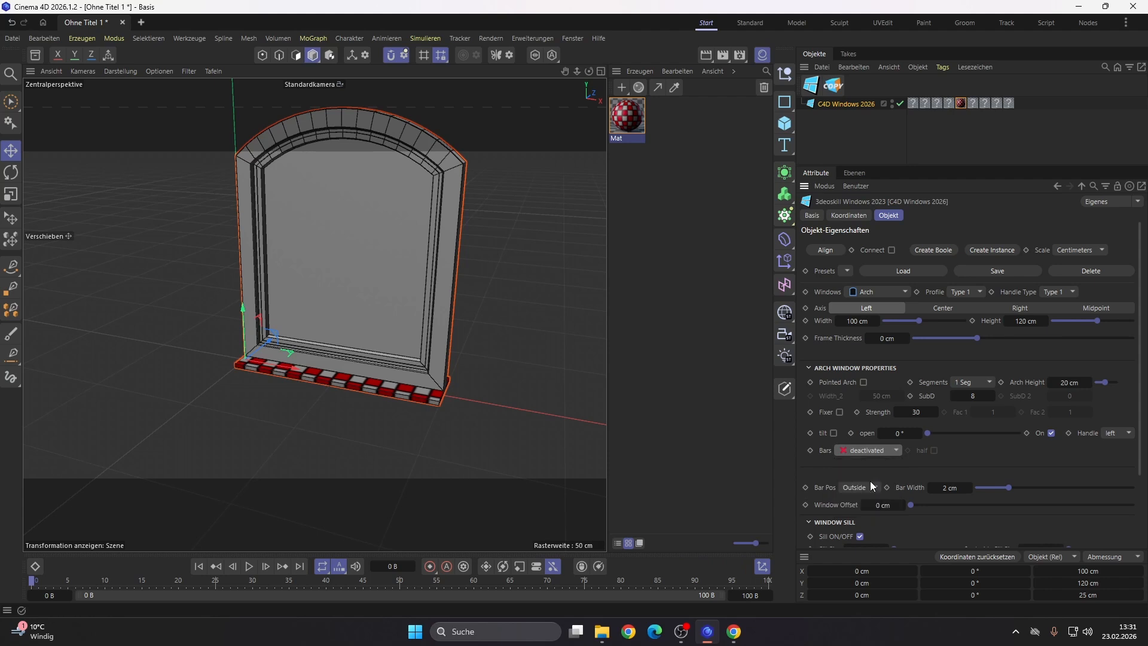
left_click_drag(630, 124, 937, 103)
scroll(346, 260, "up", 3)
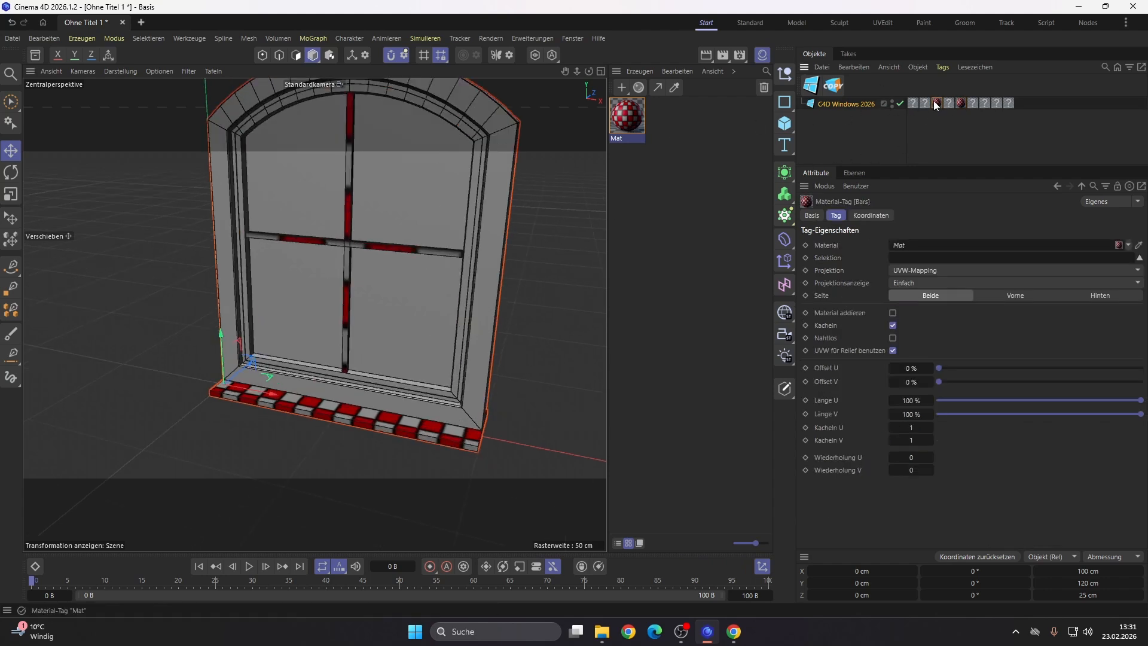
scroll(345, 244, "down", 3)
left_click_drag(317, 243, 362, 232, "alt")
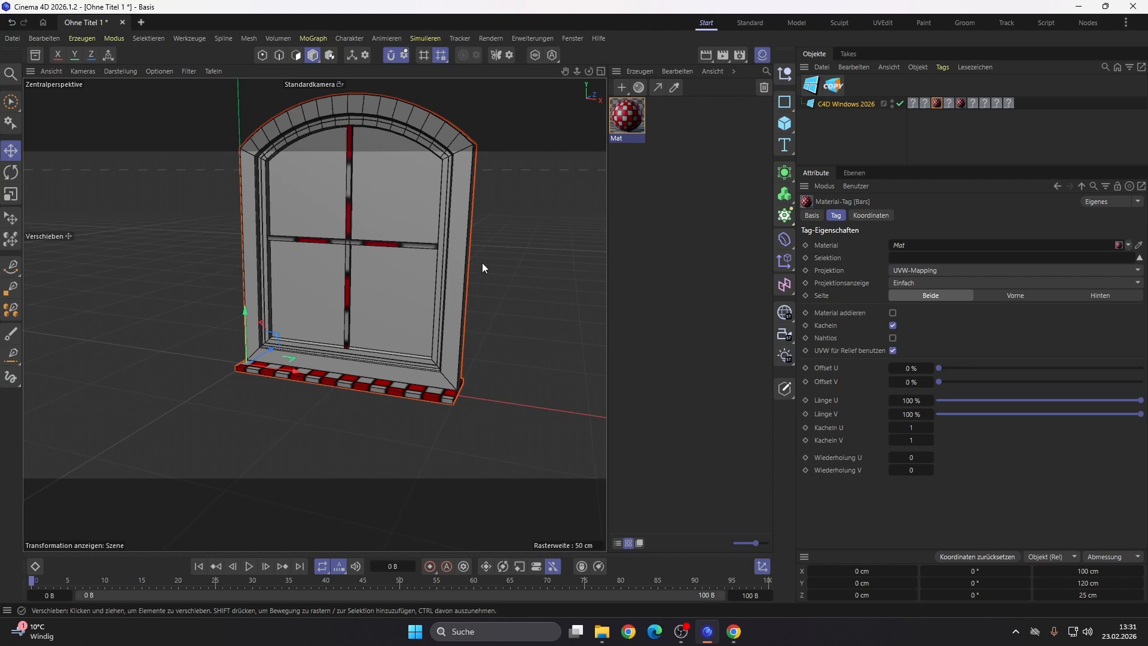
- Switch the window's bars to the Star type and inspect the texture on the ring and spokes
left_click(856, 104)
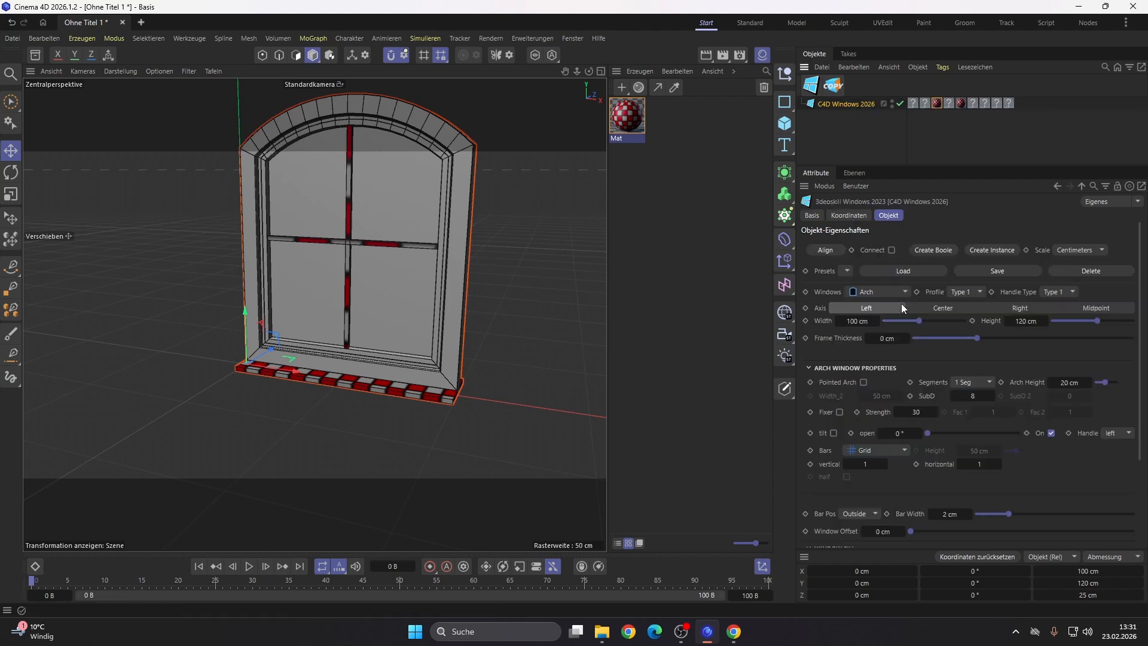
left_click(878, 452)
left_click(880, 506)
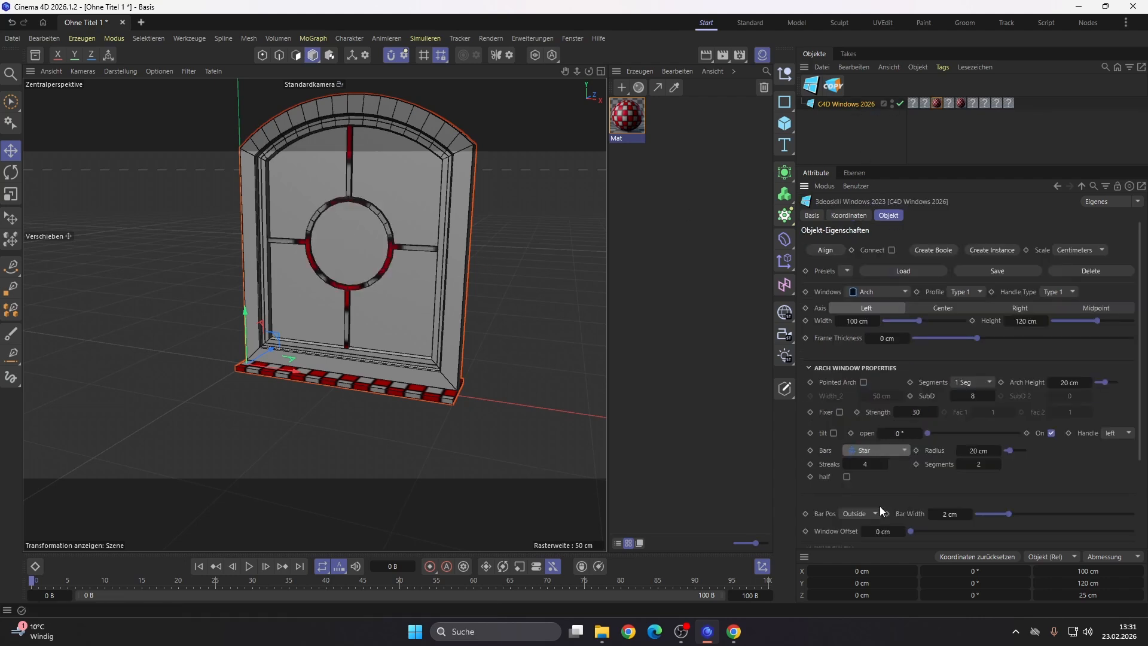
scroll(398, 258, "up", 4)
scroll(387, 257, "down", 2)
scroll(396, 208, "up", 5)
scroll(383, 205, "down", 2)
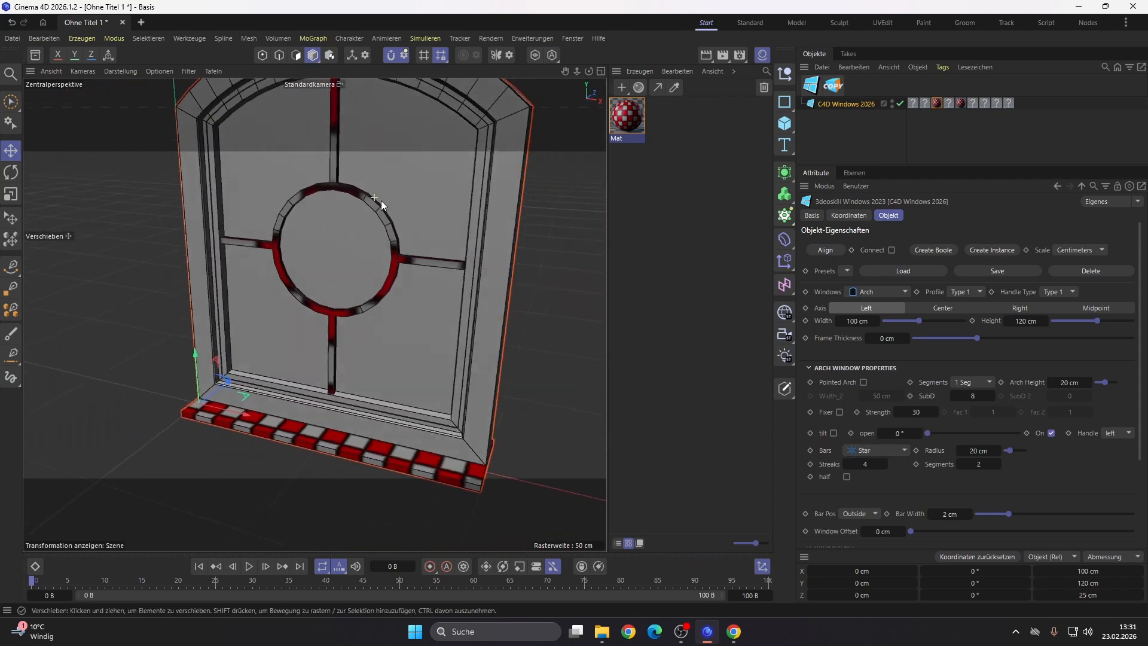
scroll(382, 205, "up", 1)
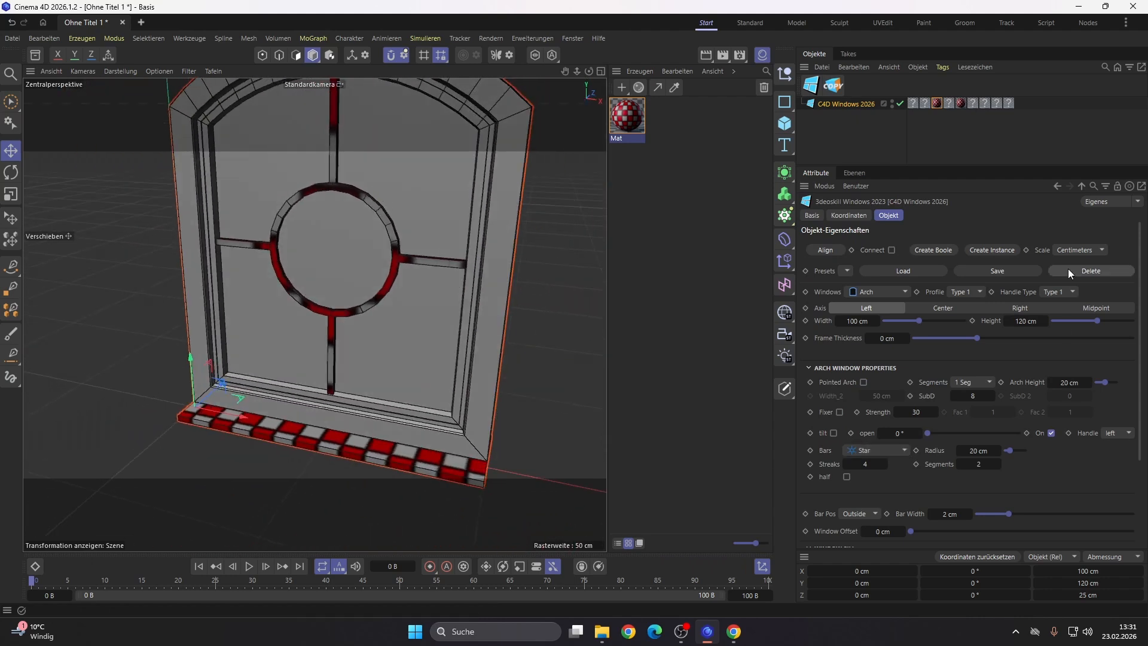
- Reduce Länge U and Länge V in the Bars material tag so the tiles repeat more densely along the bars
left_click(937, 103)
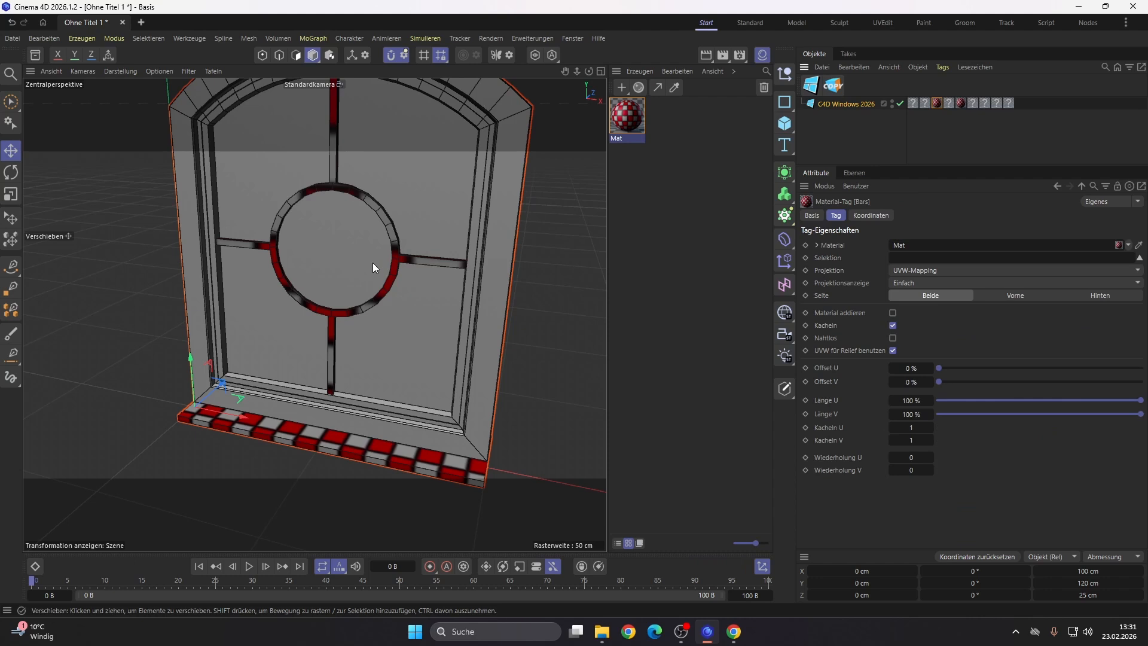
scroll(372, 263, "down", 2)
scroll(360, 256, "up", 2)
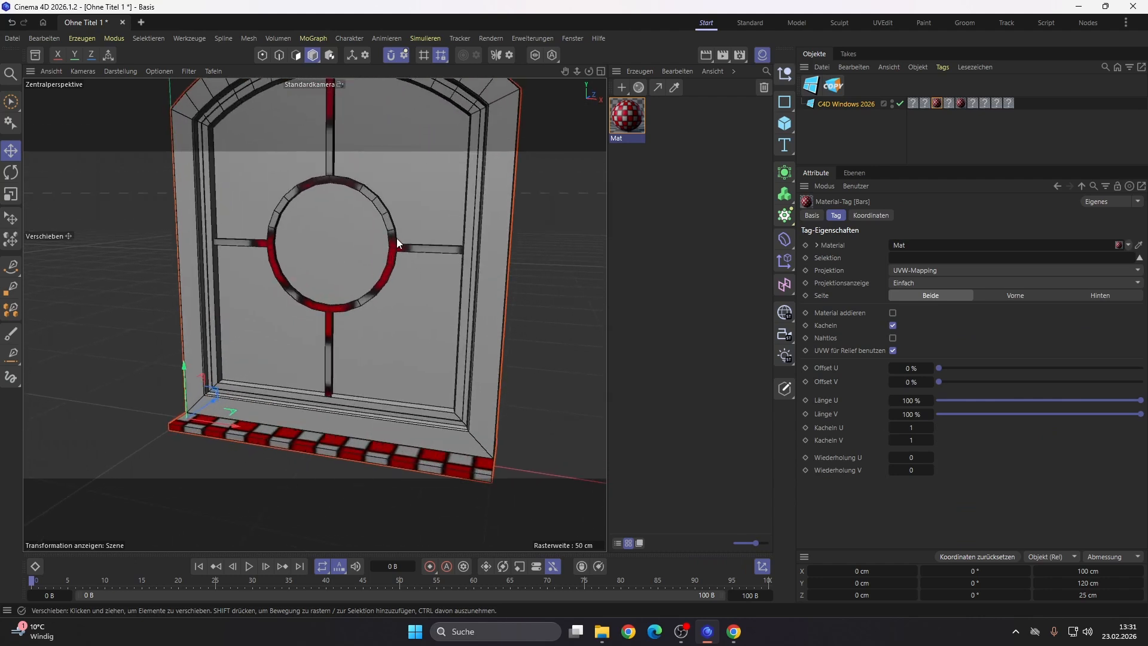
scroll(397, 238, "down", 2)
left_click_drag(928, 403, 887, 414)
- Set the window's bars back to Grid and check the finer tile texture on them
left_click(859, 101)
left_click(876, 451)
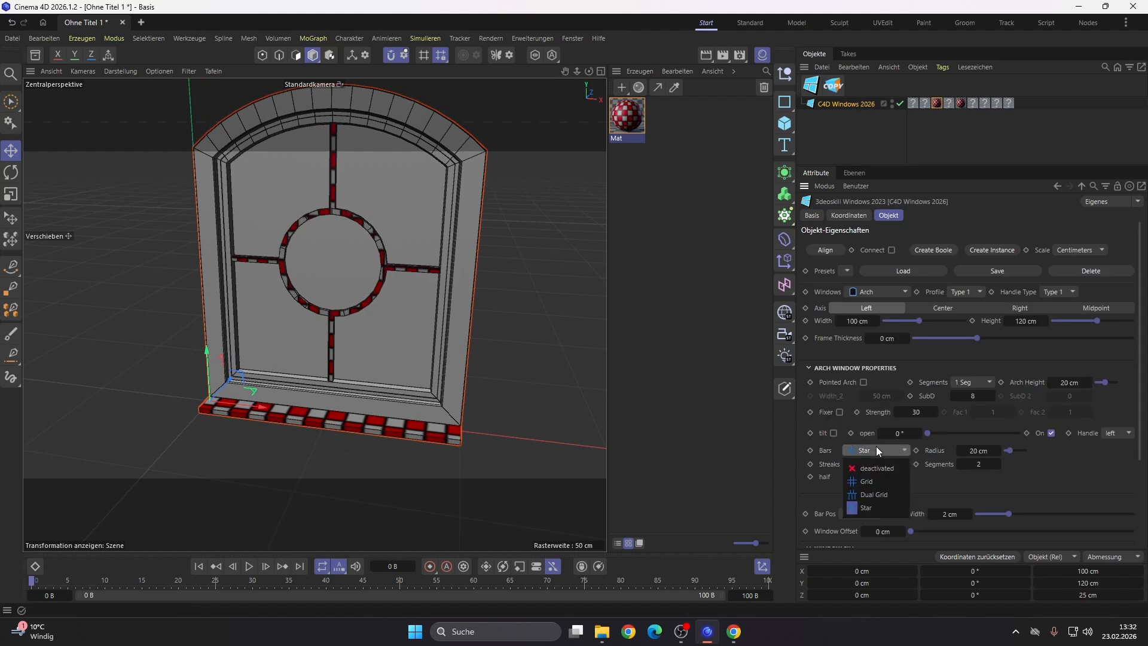
left_click(874, 480)
scroll(395, 257, "up", 5)
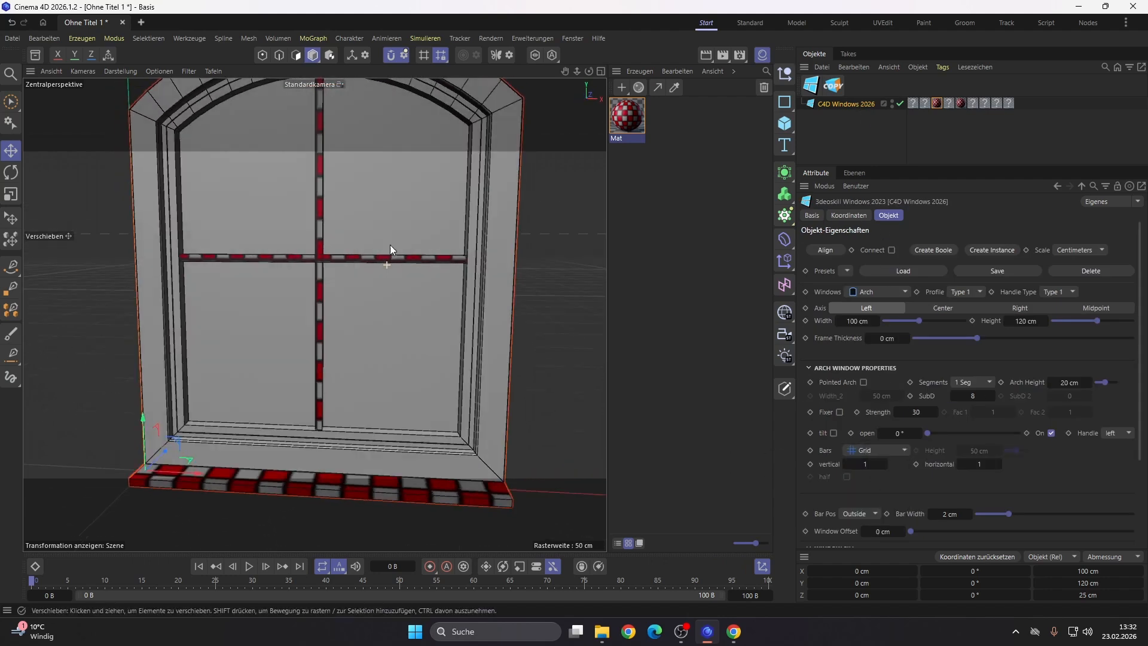
scroll(390, 245, "down", 5)
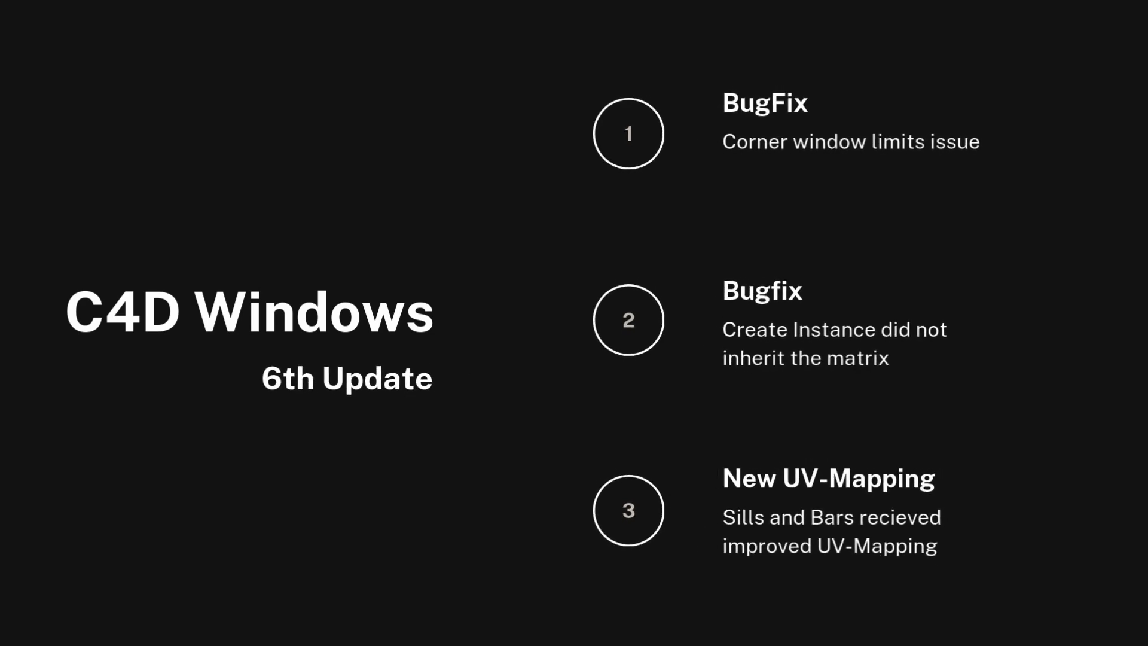